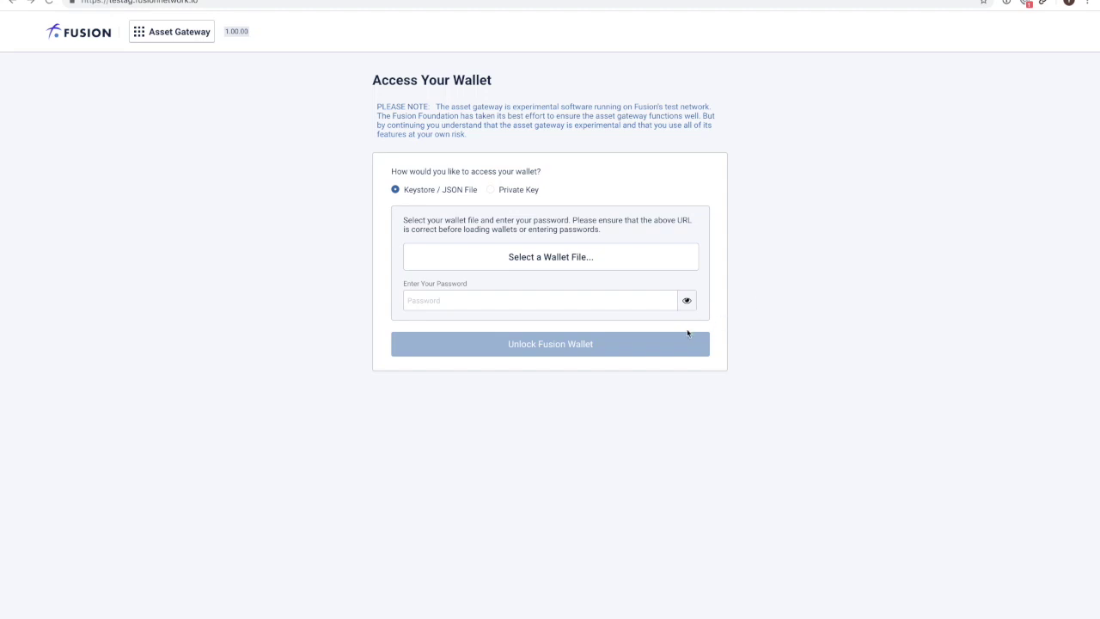
# Choose to access the wallet with a Keystore / JSON file
pyautogui.click(599, 279)
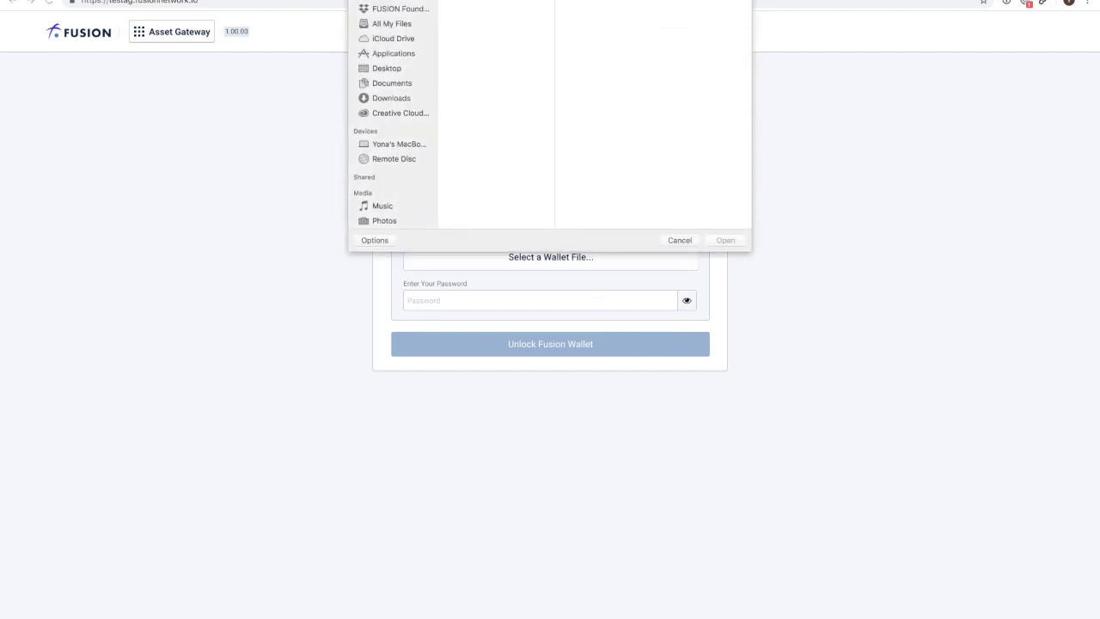
# Load the UTC keystore file, unlock the wallet with its password, and start linking an asset
pyautogui.doubleClick(534, 2)
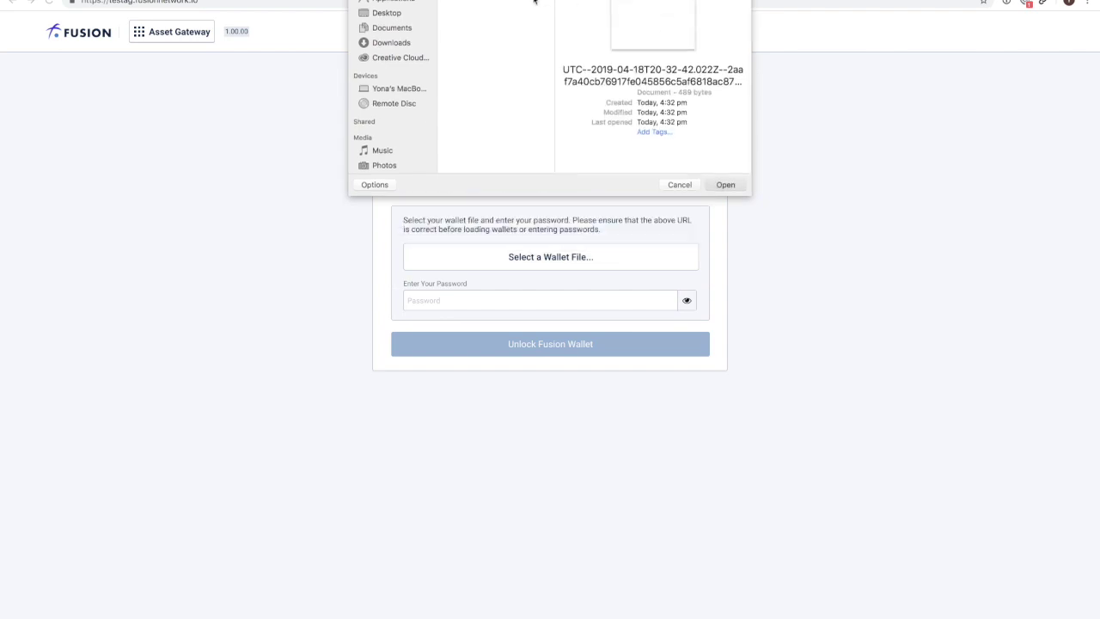
pyautogui.click(520, 296)
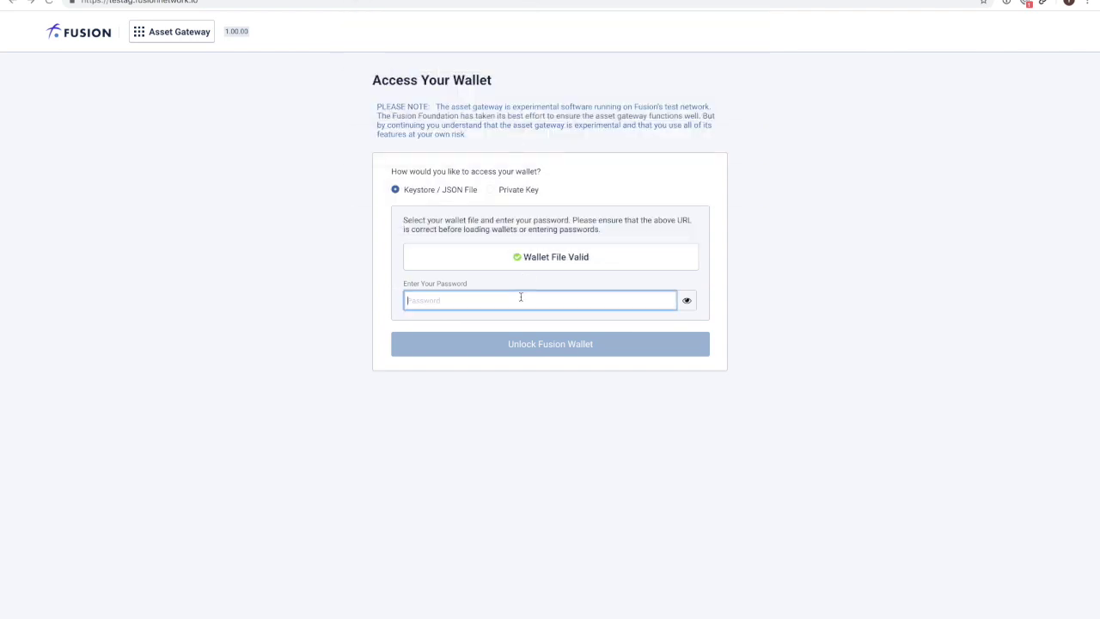
pyautogui.write('*********')
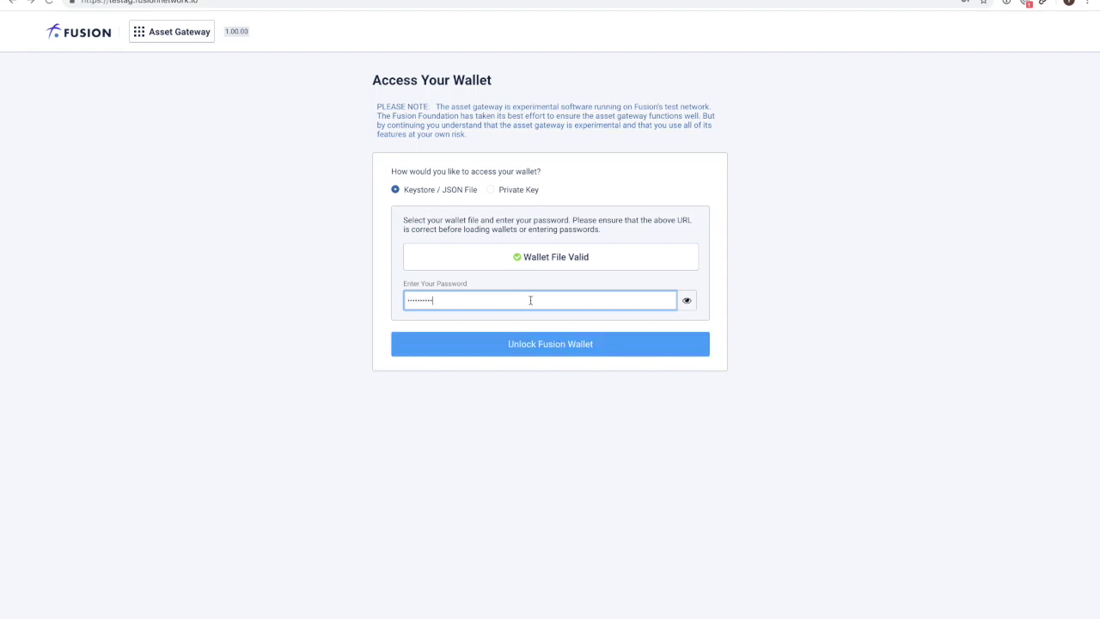
pyautogui.click(537, 348)
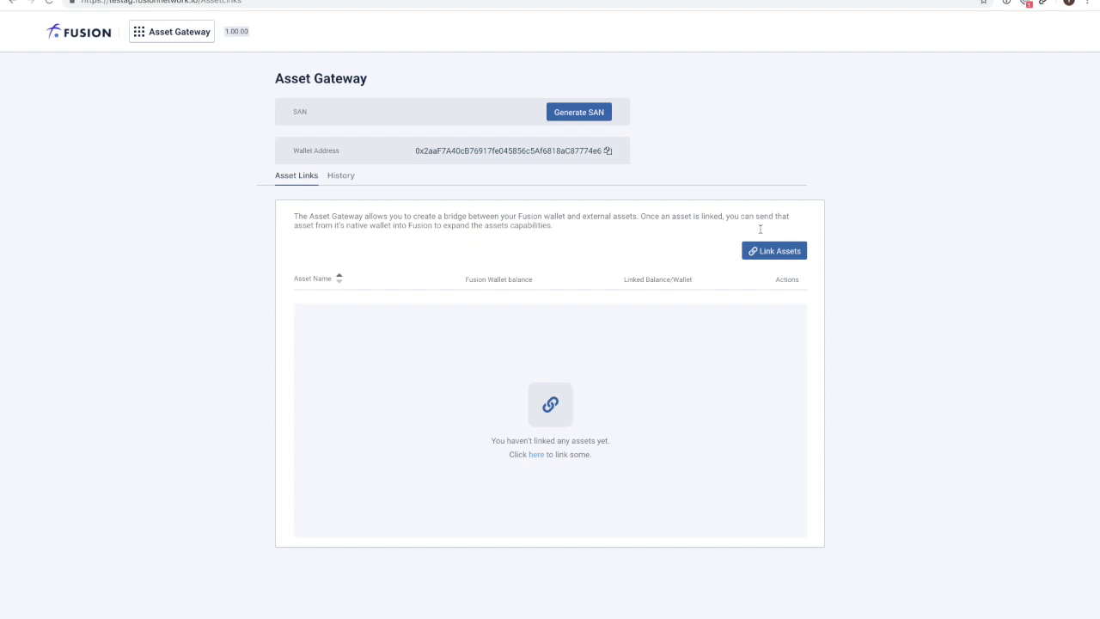
pyautogui.click(775, 252)
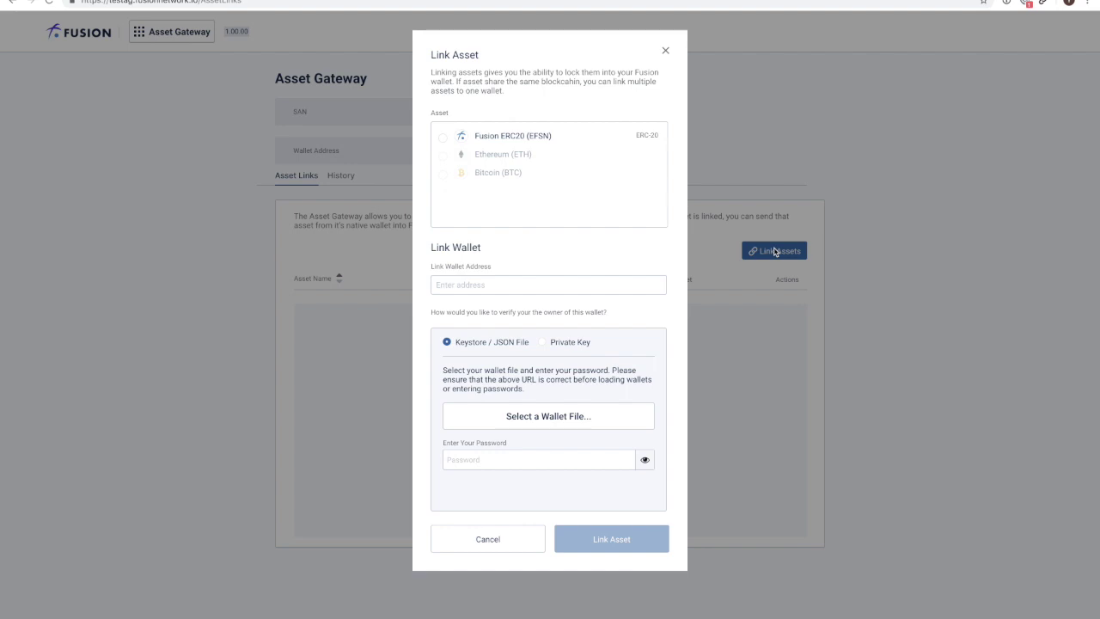
# Select Fusion ERC20 (EFSN) and paste the copied MyEtherWallet address as the wallet to link
pyautogui.click(442, 137)
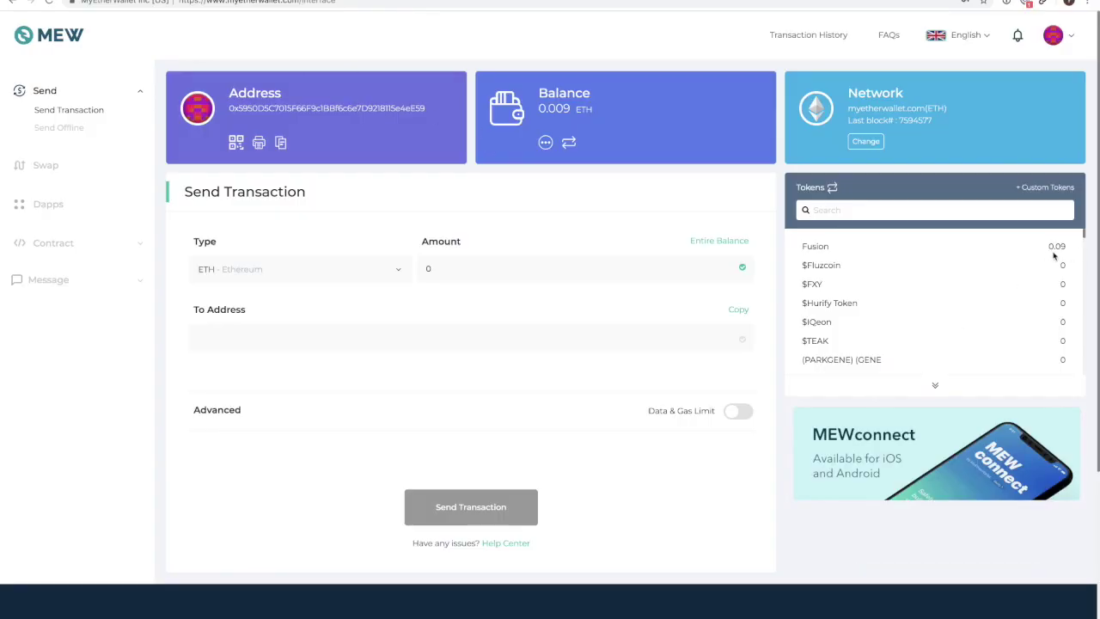
pyautogui.click(280, 141)
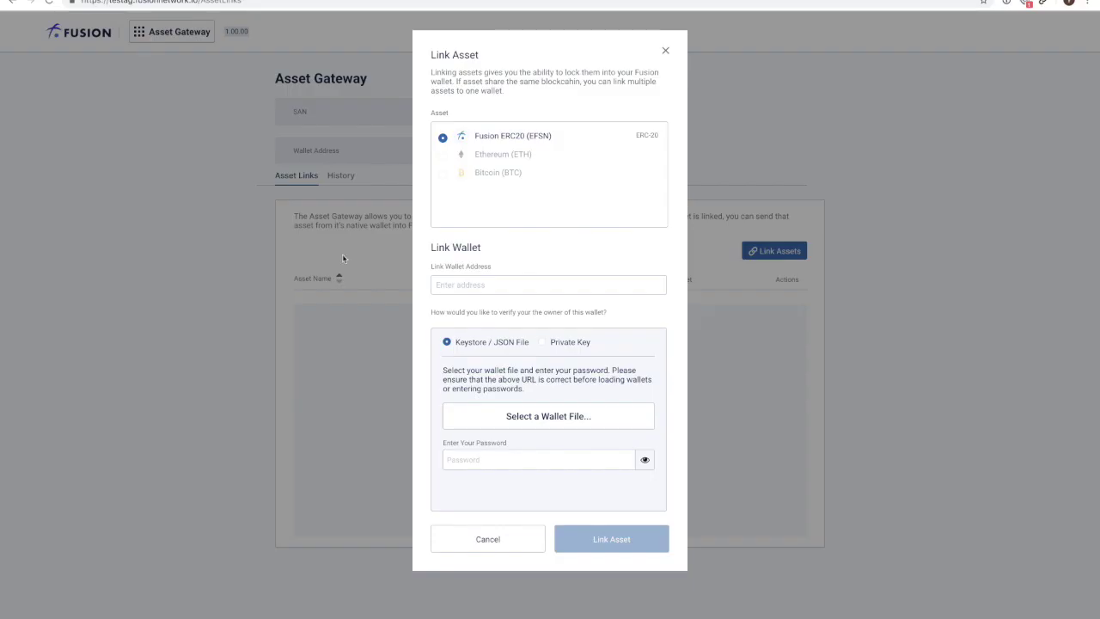
pyautogui.click(538, 280)
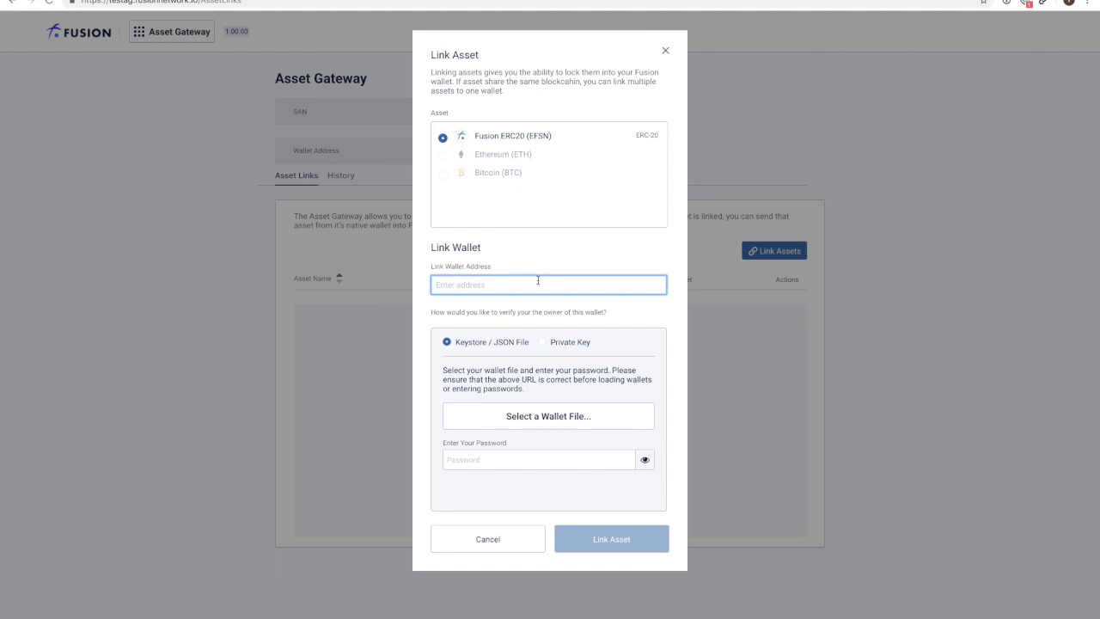
pyautogui.hotkey('ctrl', 'v')
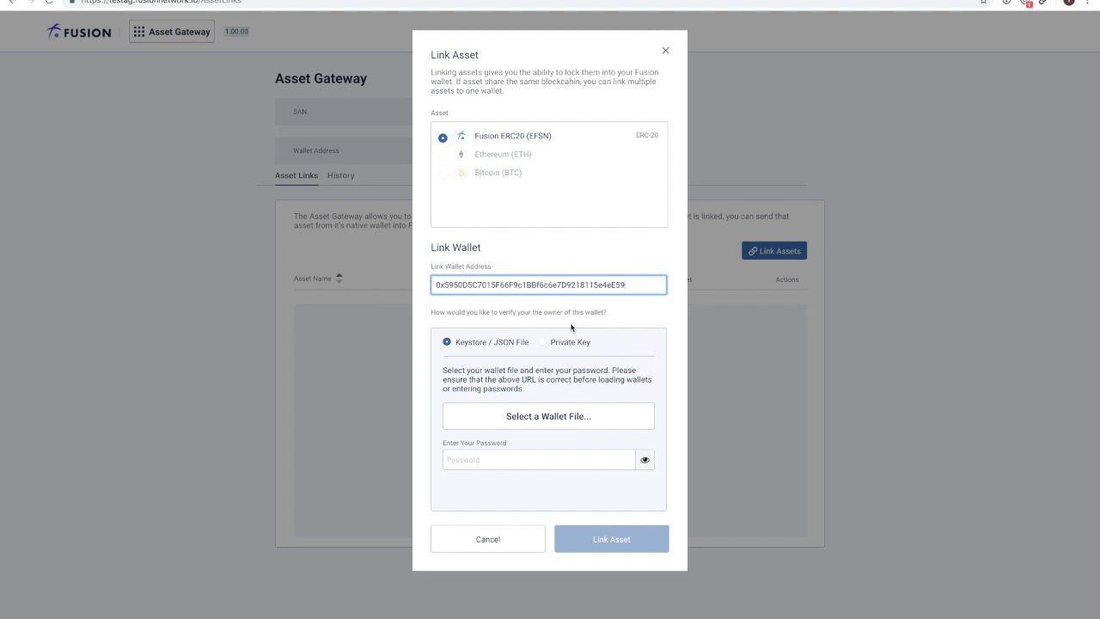
# Authorize with the Desktop keystore file and the wallet password to link the EFSN asset
pyautogui.click(512, 419)
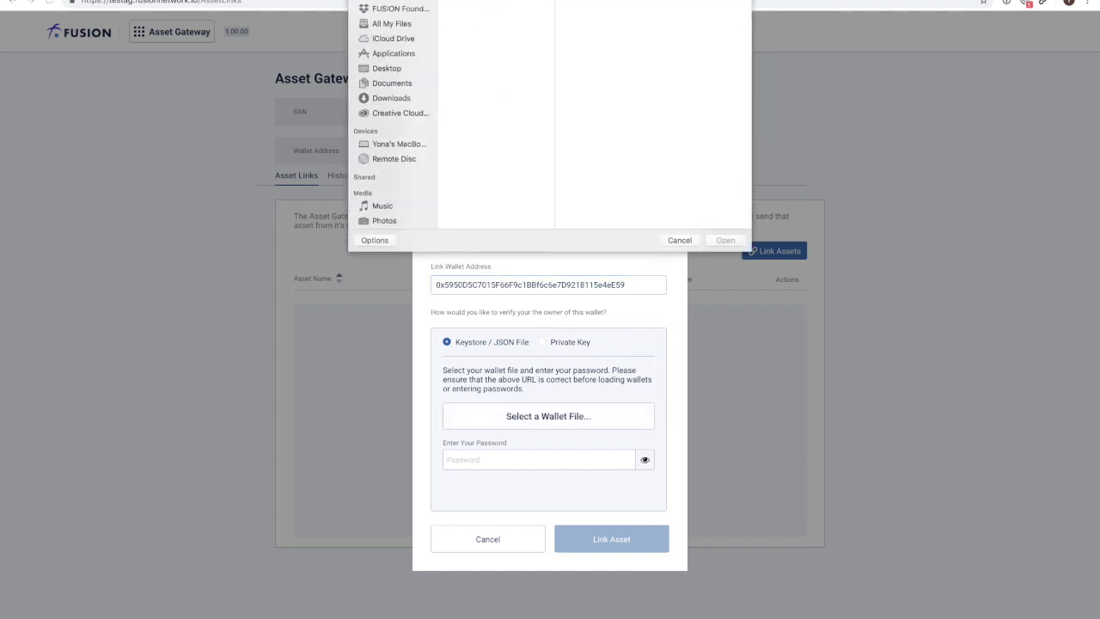
pyautogui.click(554, 1)
pyautogui.click(515, 1)
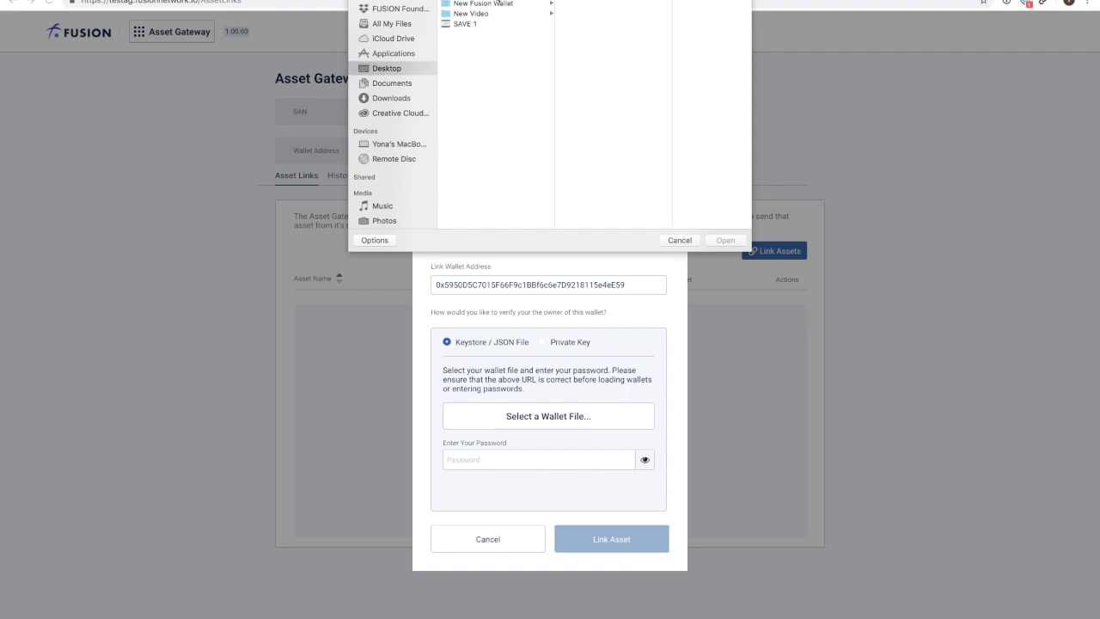
pyautogui.doubleClick(582, 1)
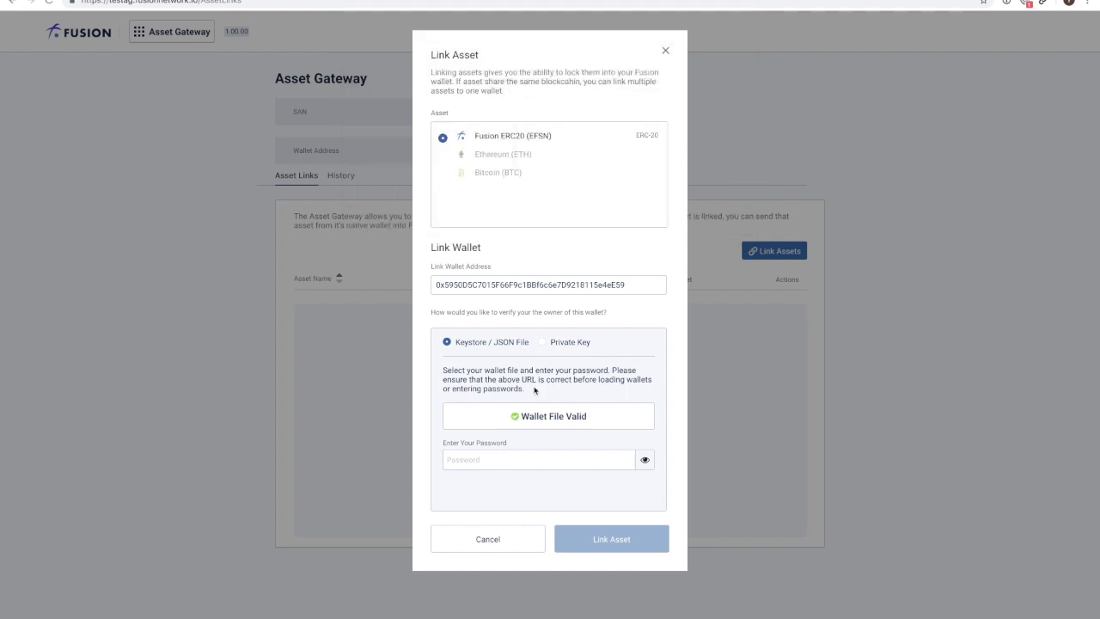
pyautogui.click(524, 460)
pyautogui.write('••••••••••')
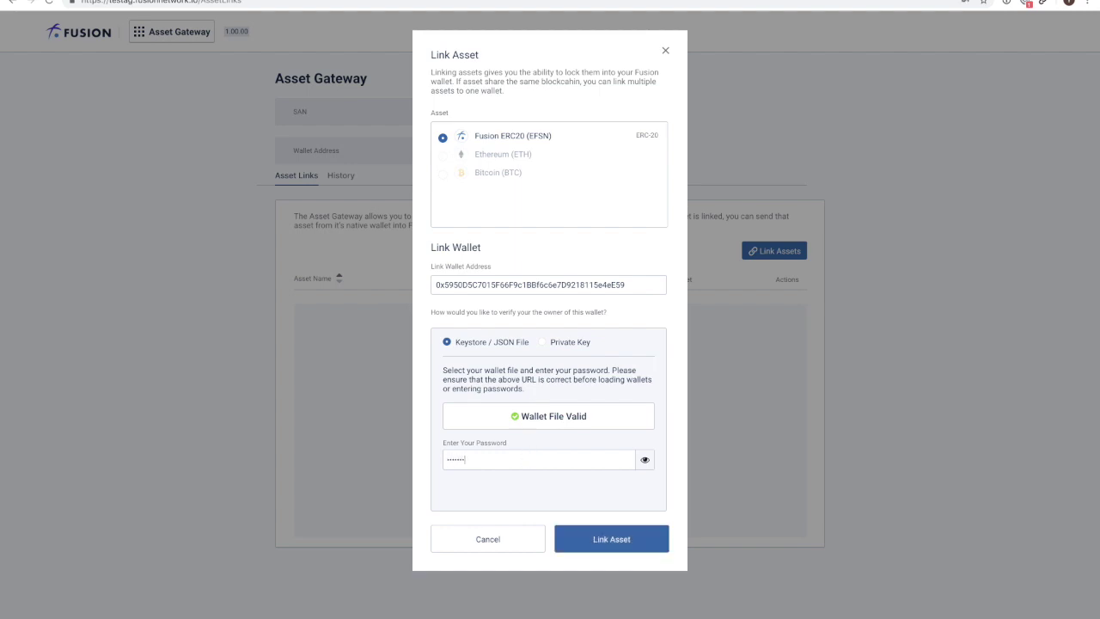
pyautogui.click(600, 540)
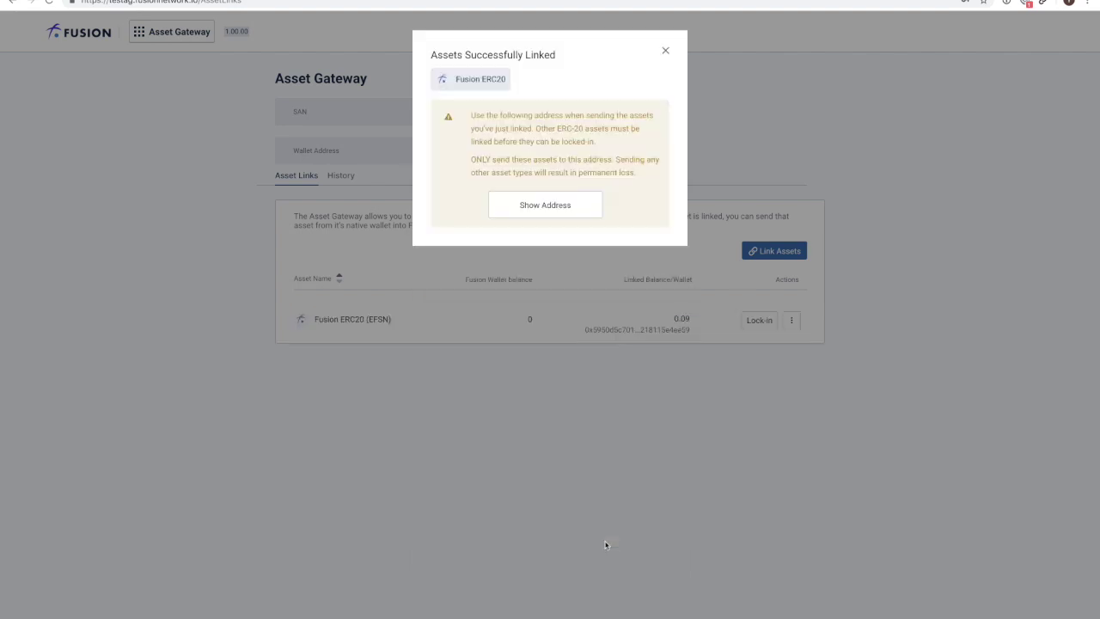
# Close the linking success notice and begin locking the EFSN asset in
pyautogui.click(665, 51)
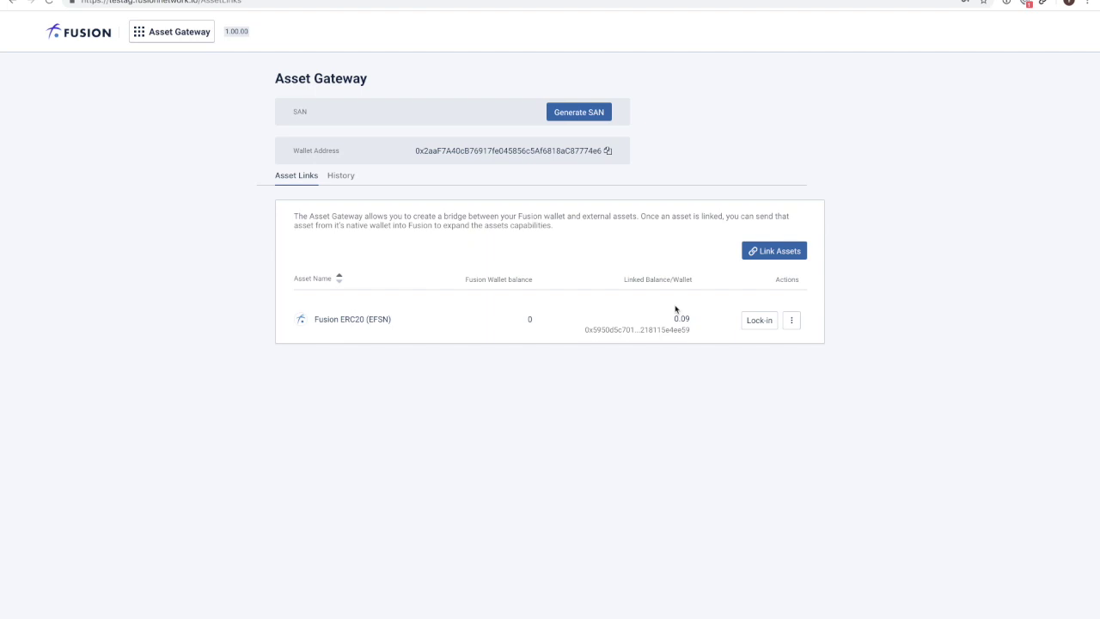
pyautogui.click(753, 322)
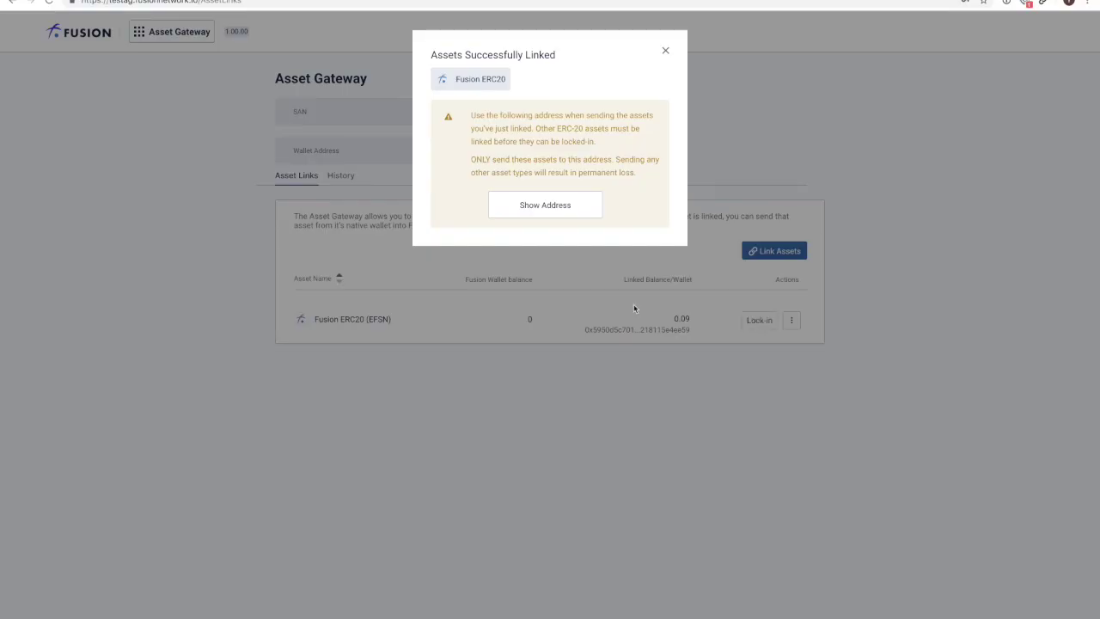
# Reveal and copy the Fusion ERC20 deposit address
pyautogui.click(533, 214)
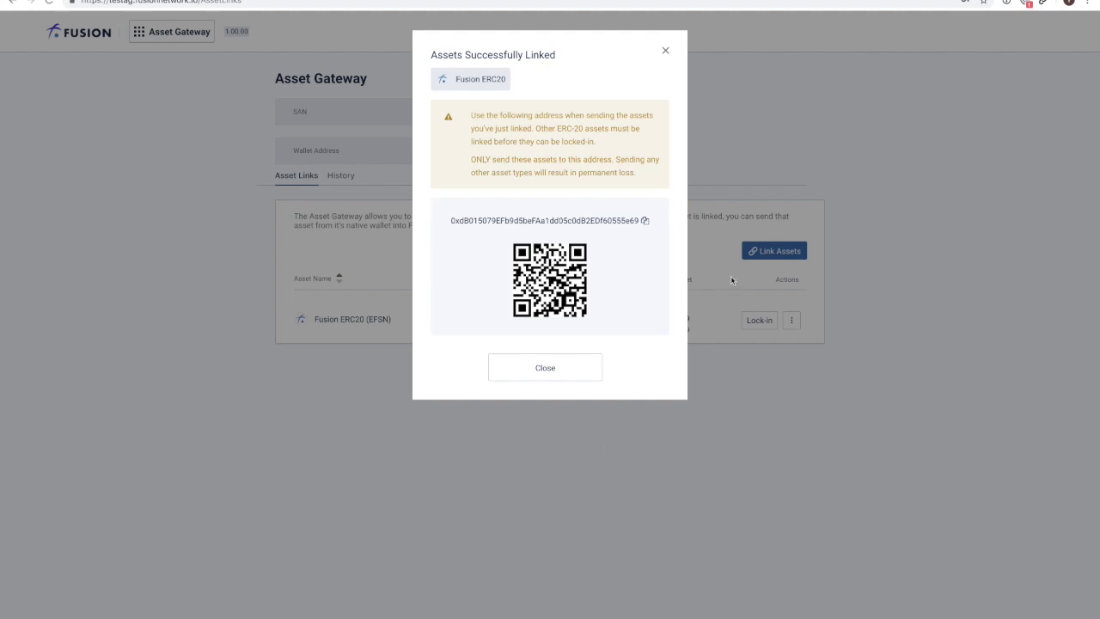
pyautogui.click(646, 222)
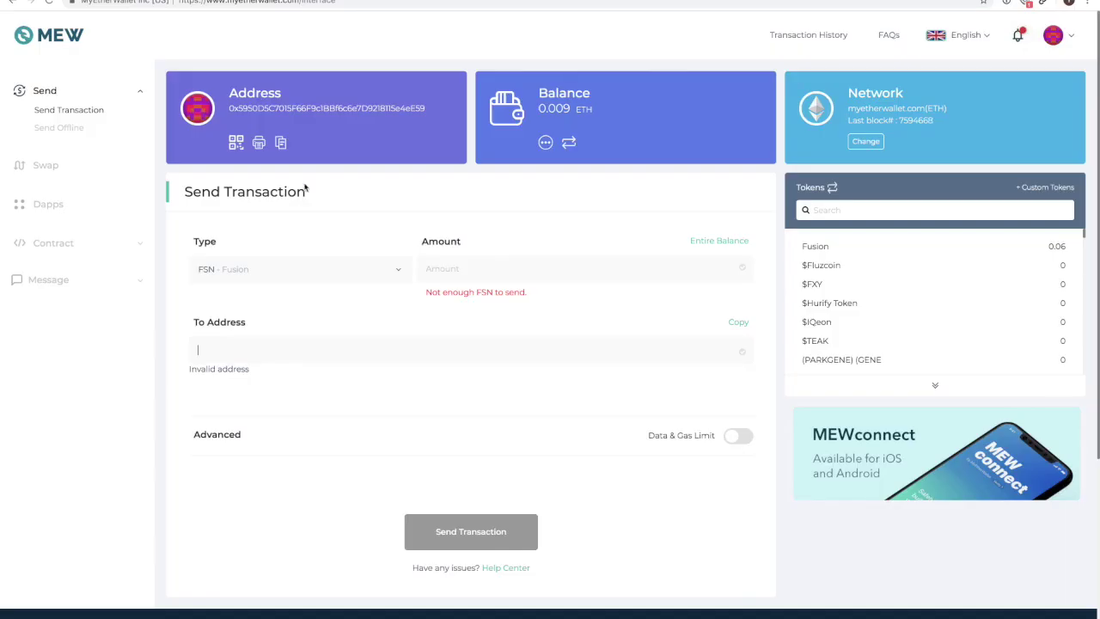
# Send 0.02 FSN from MyEtherWallet to the pasted gateway deposit address
pyautogui.hotkey('ctrl', 'v')
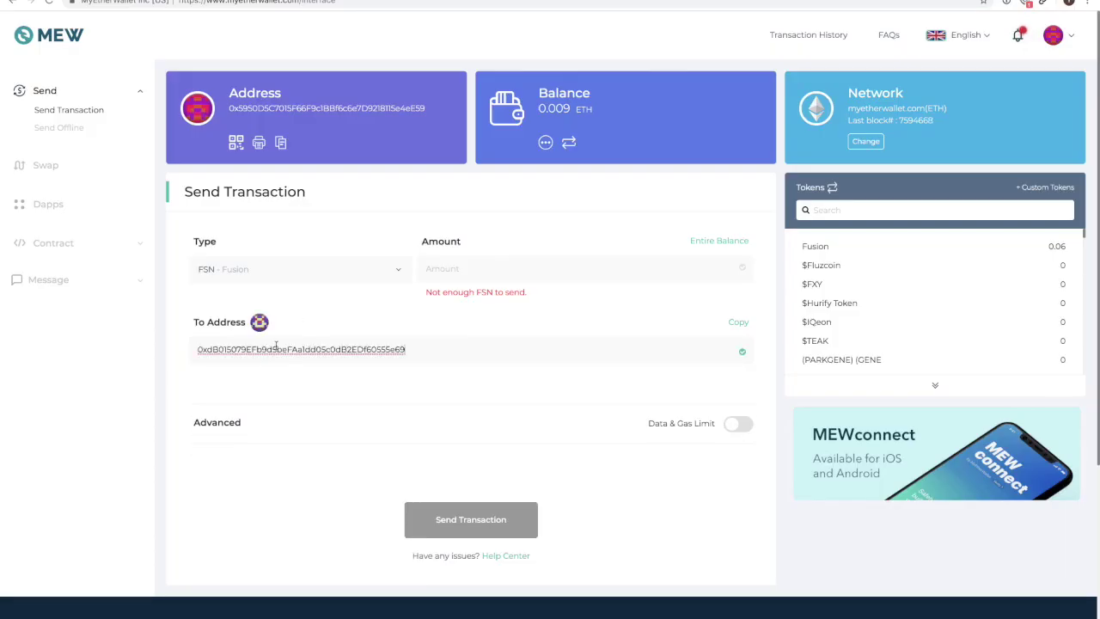
pyautogui.click(446, 268)
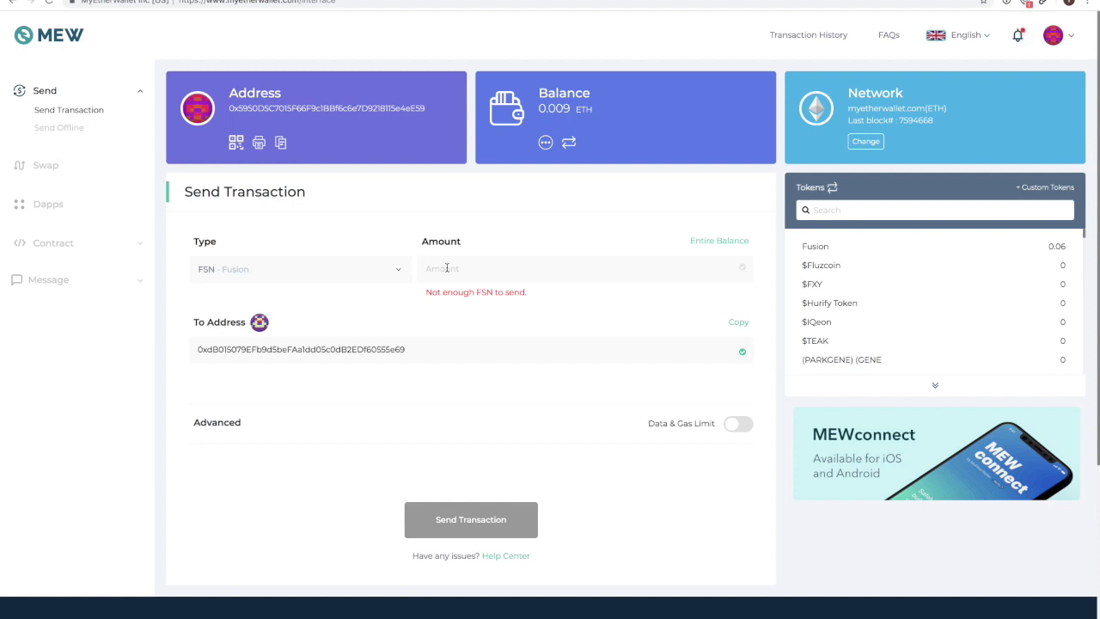
pyautogui.write('0.02')
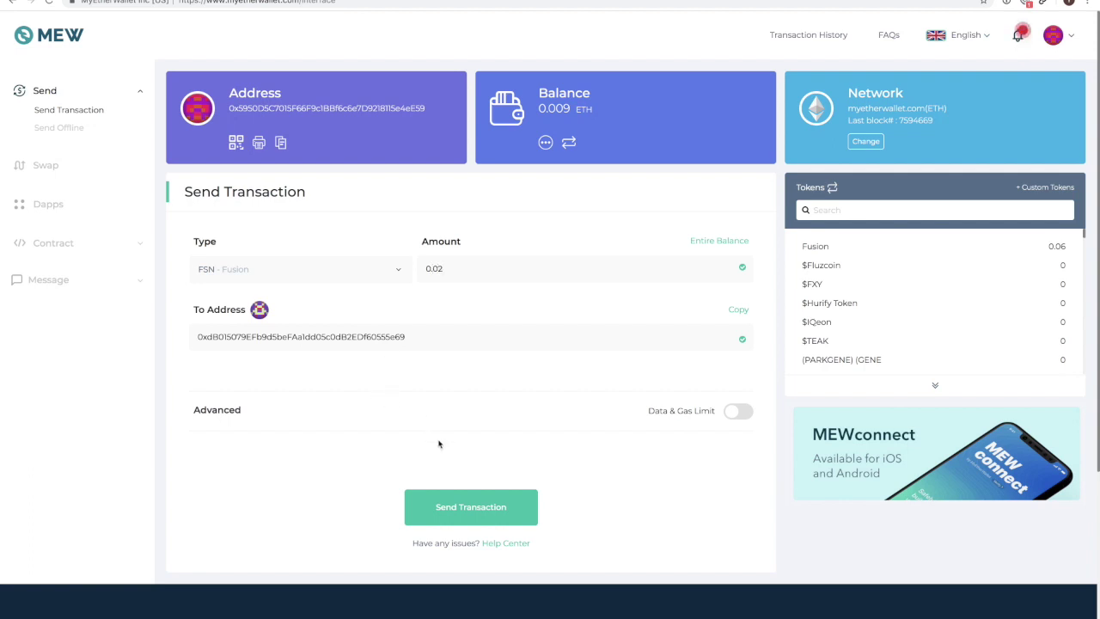
pyautogui.click(452, 510)
pyautogui.click(523, 434)
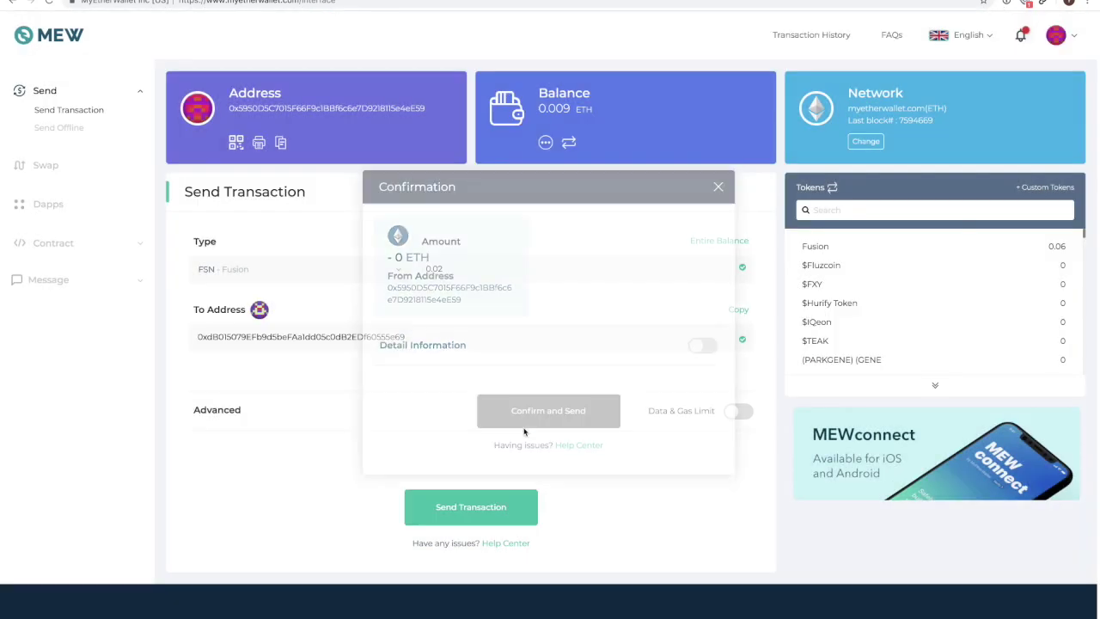
pyautogui.click(526, 427)
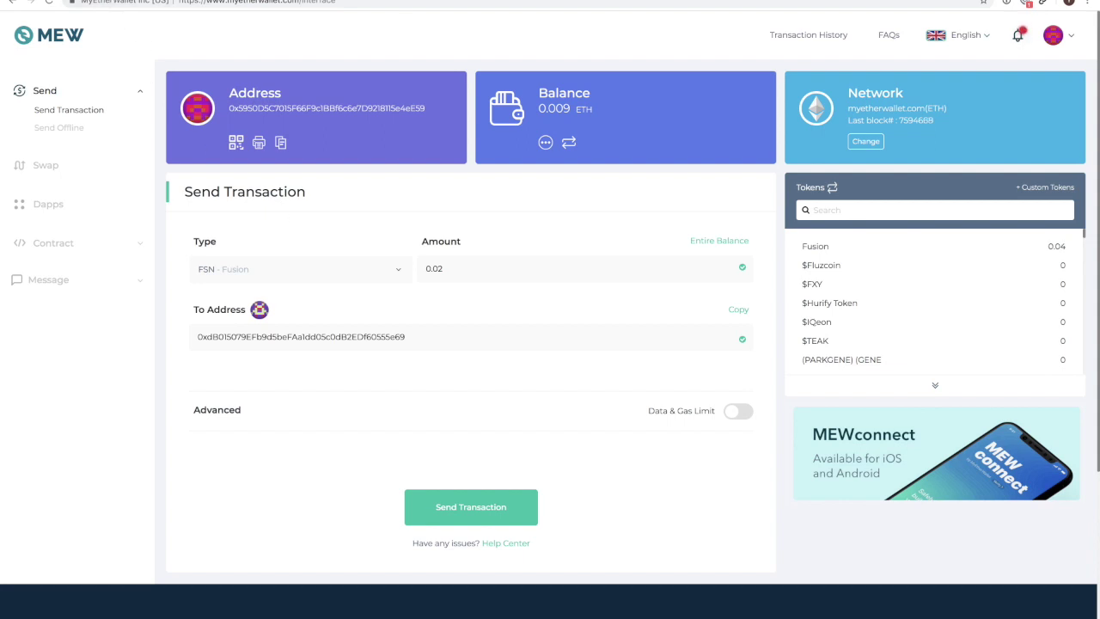
# Return to the Asset Gateway, wait for the 0.02 EFSN balance, and open the row's actions
pyautogui.hotkey('ctrl', 'Tab')
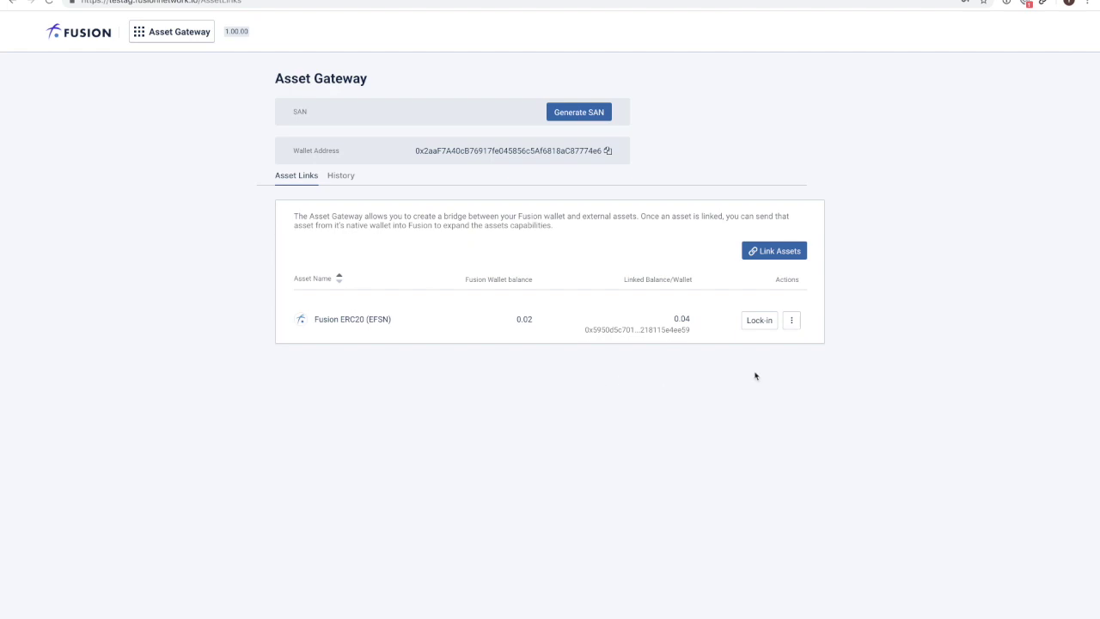
pyautogui.click(792, 322)
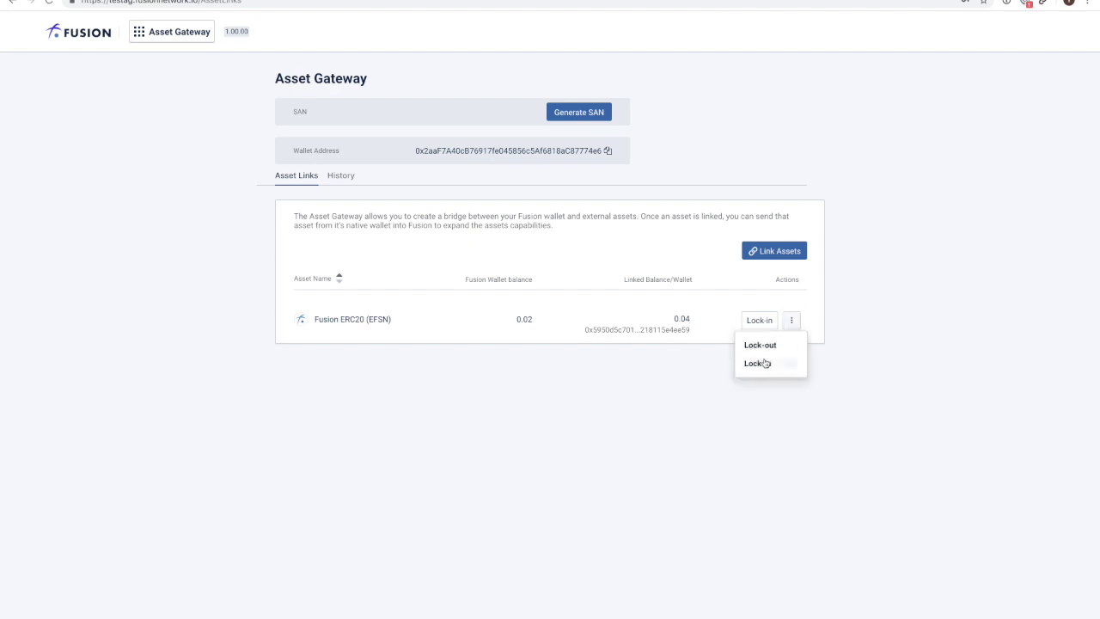
# Choose Lock-out for EFSN and paste the MyEtherWallet address as the ERC20 destination
pyautogui.click(769, 347)
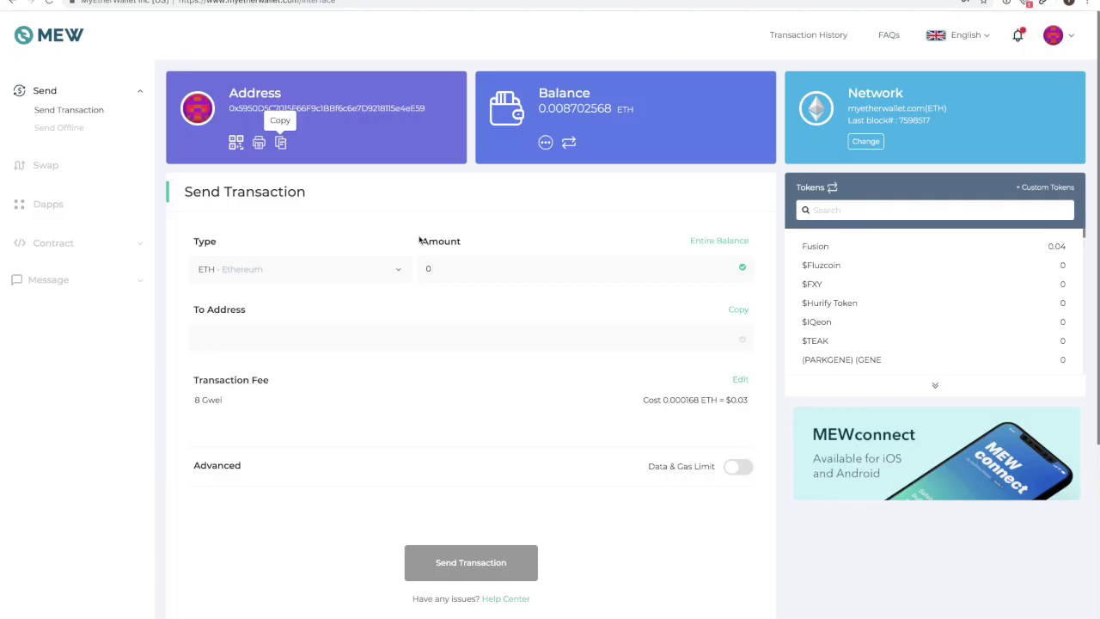
pyautogui.click(280, 143)
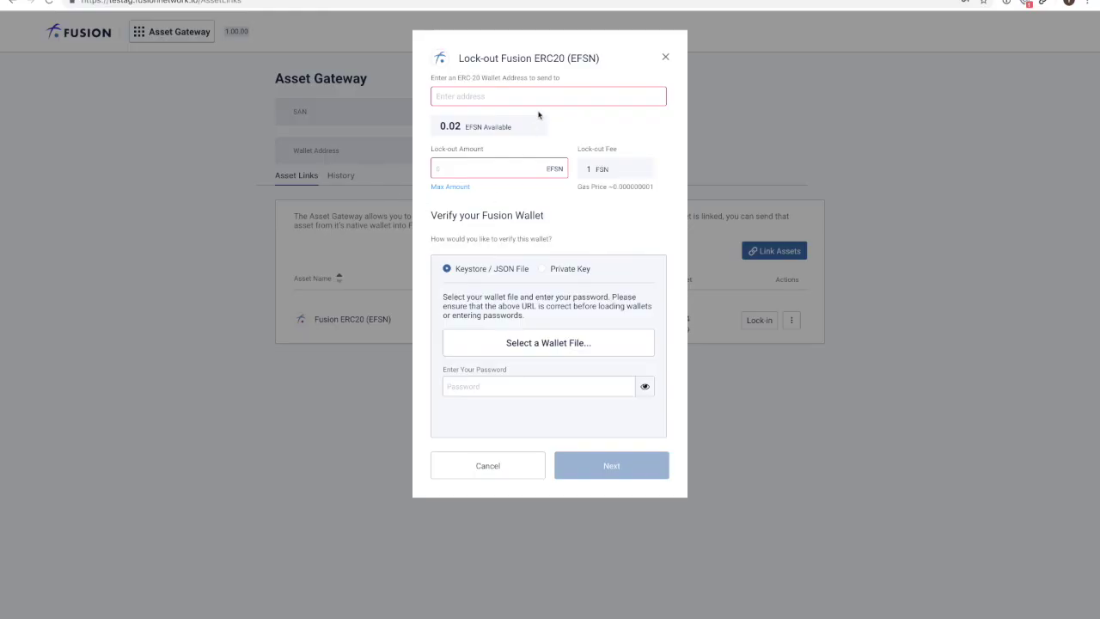
pyautogui.click(542, 102)
pyautogui.hotkey('ctrl', 'v')
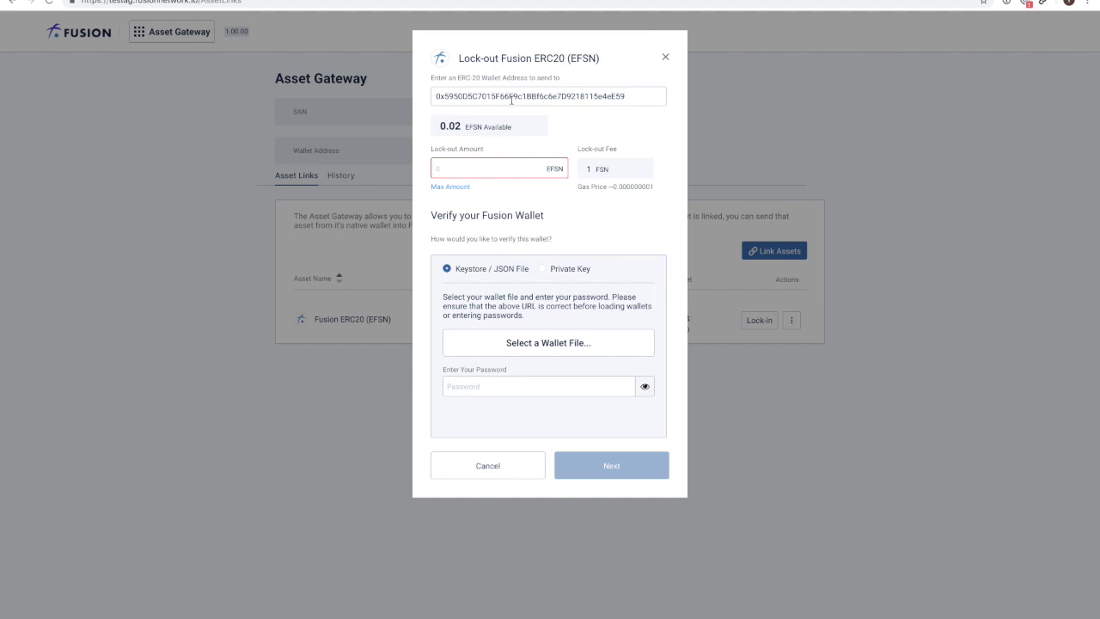
# Enter 0.02 as the EFSN lock-out amount
pyautogui.click(477, 165)
pyautogui.write('0.02')
# Unlock the Fusion wallet with its keystore file and password to reach the lock-out review
pyautogui.click(543, 344)
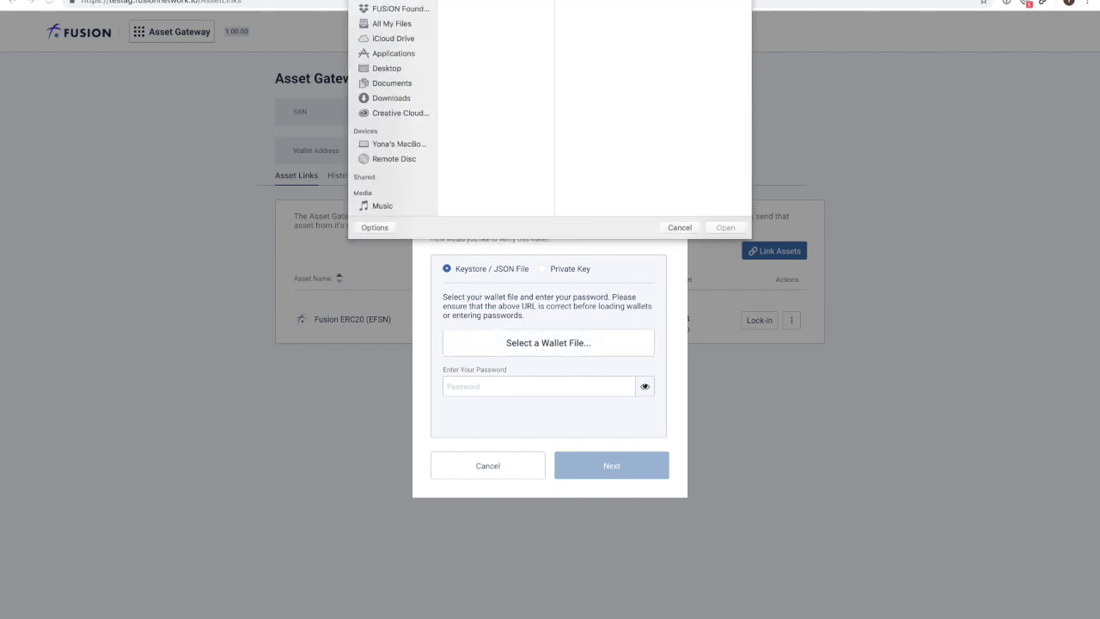
pyautogui.doubleClick(490, 9)
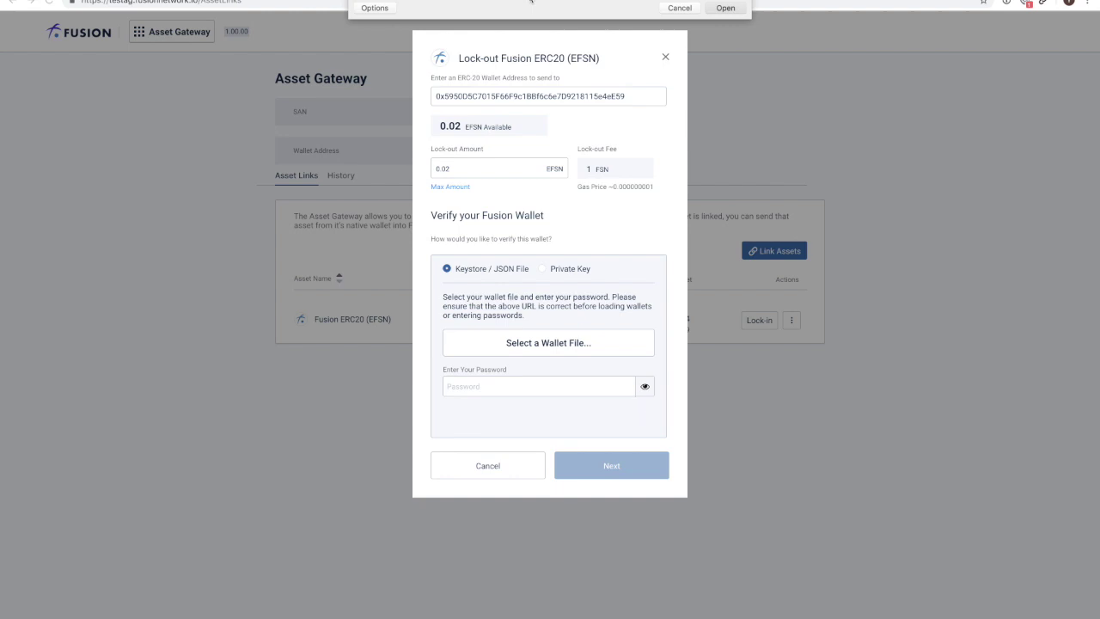
pyautogui.write('**********')
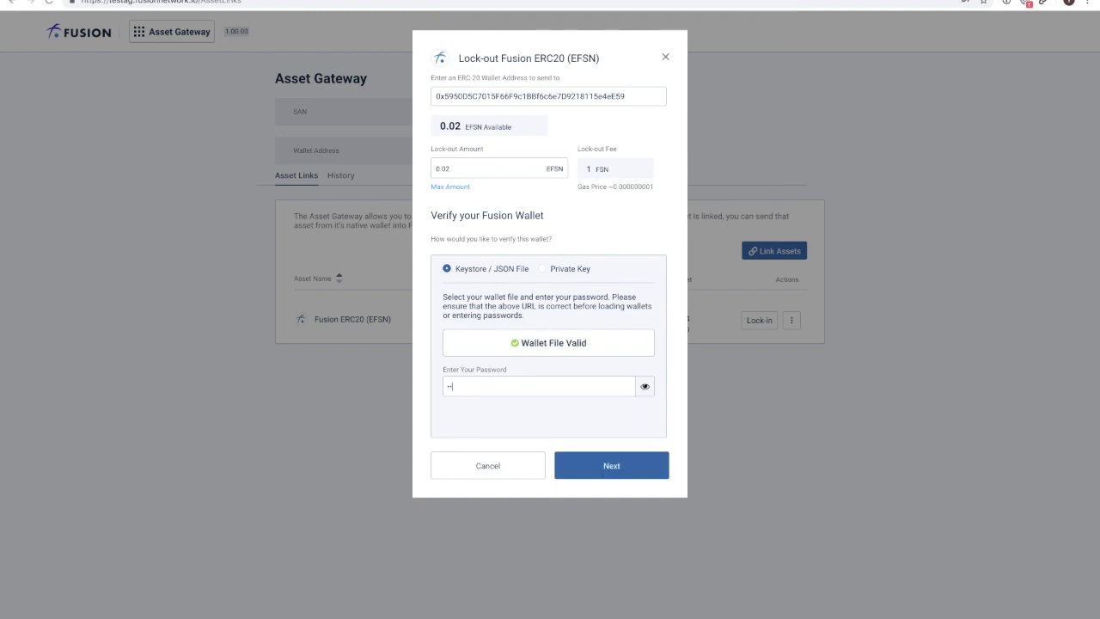
pyautogui.click(621, 473)
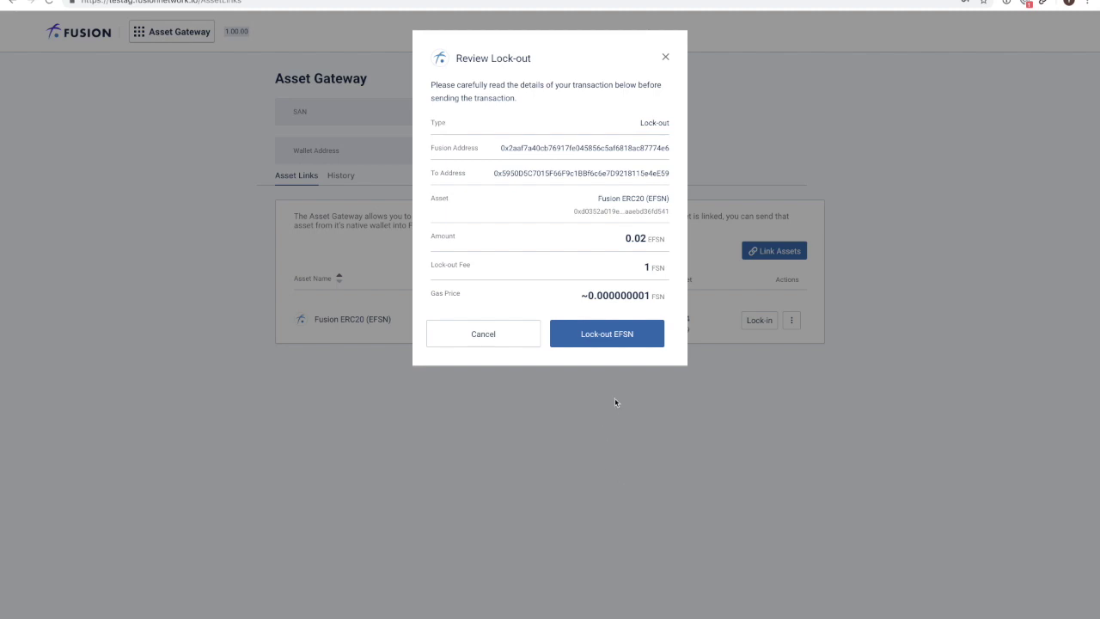
# Submit the 0.02 EFSN lock-out, leaving a 0 Fusion wallet balance and 0.06 linked
pyautogui.click(613, 341)
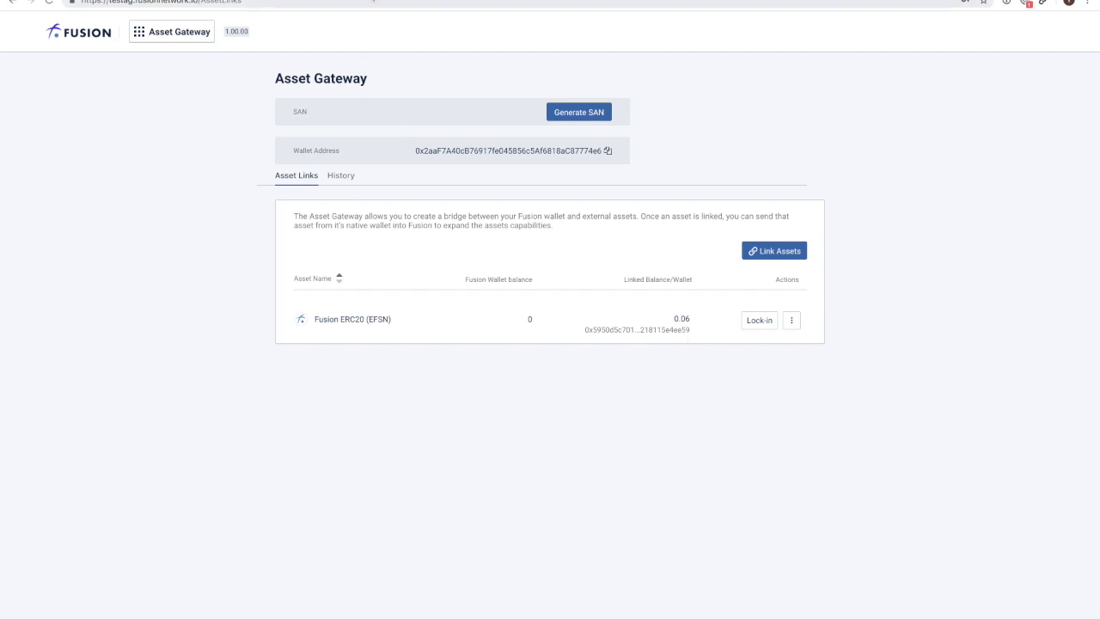
pyautogui.hotkey('ctrl', 'Tab')
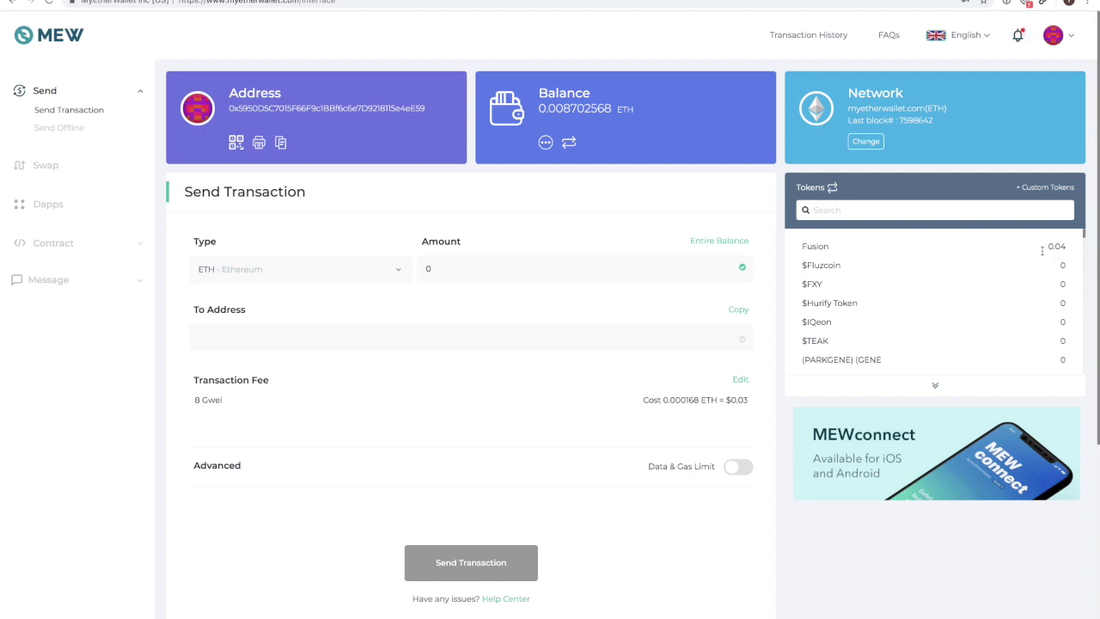
pyautogui.click(833, 189)
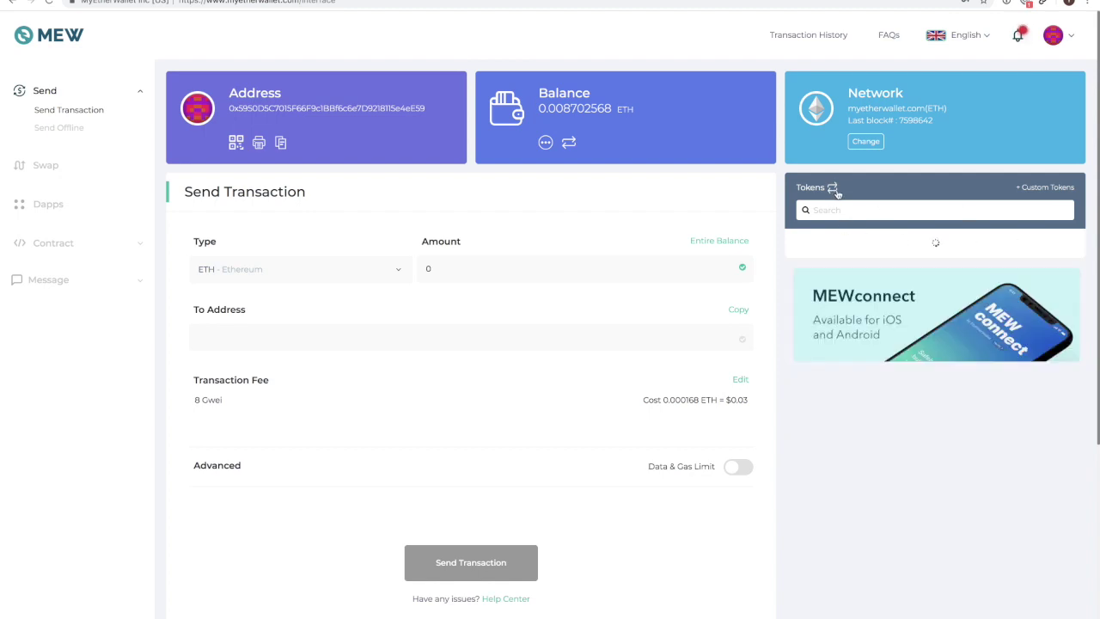